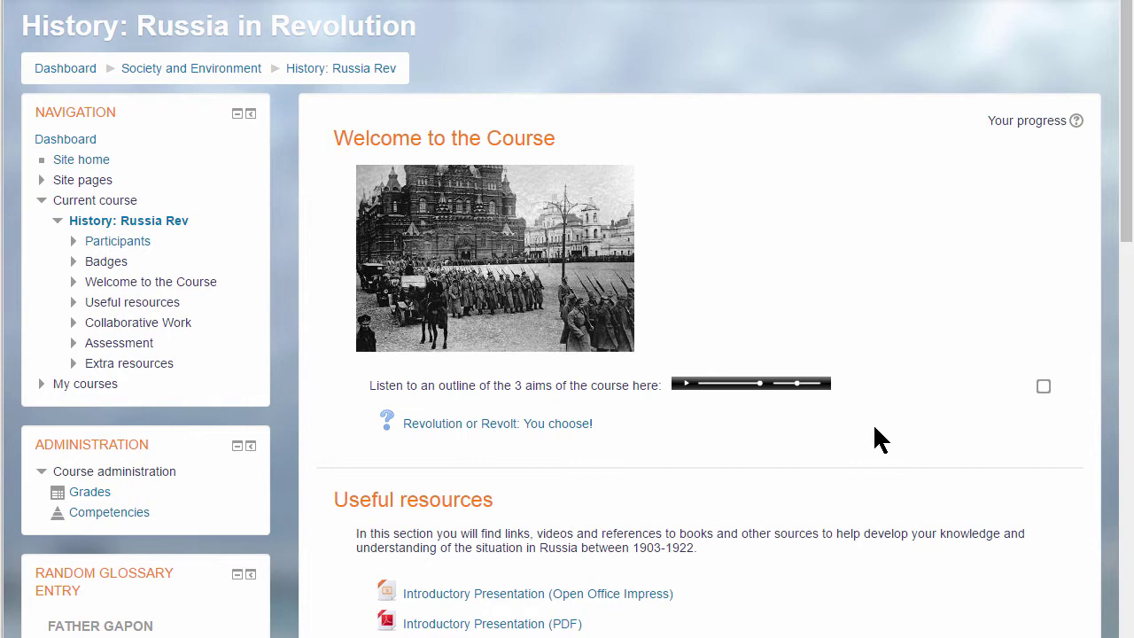
pyautogui.moveTo(1129, 219); pyautogui.dragTo(1129, 413)
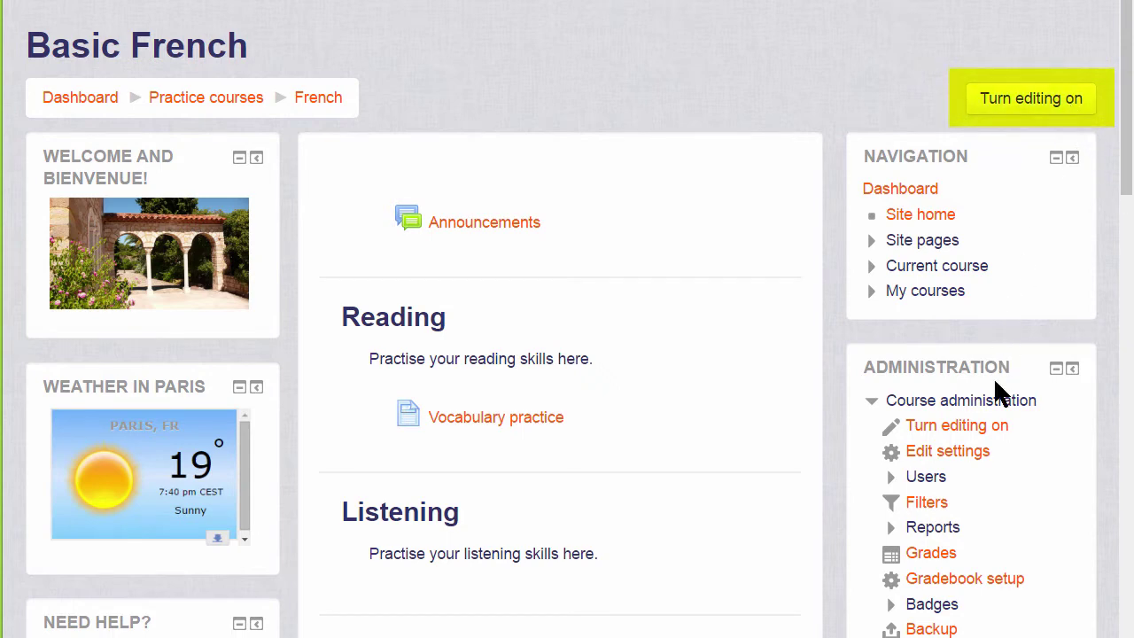
# Step: Turn on course editing and add a Label to the opening section with the text "Listen to the course objectives here:"
pyautogui.click(992, 432)
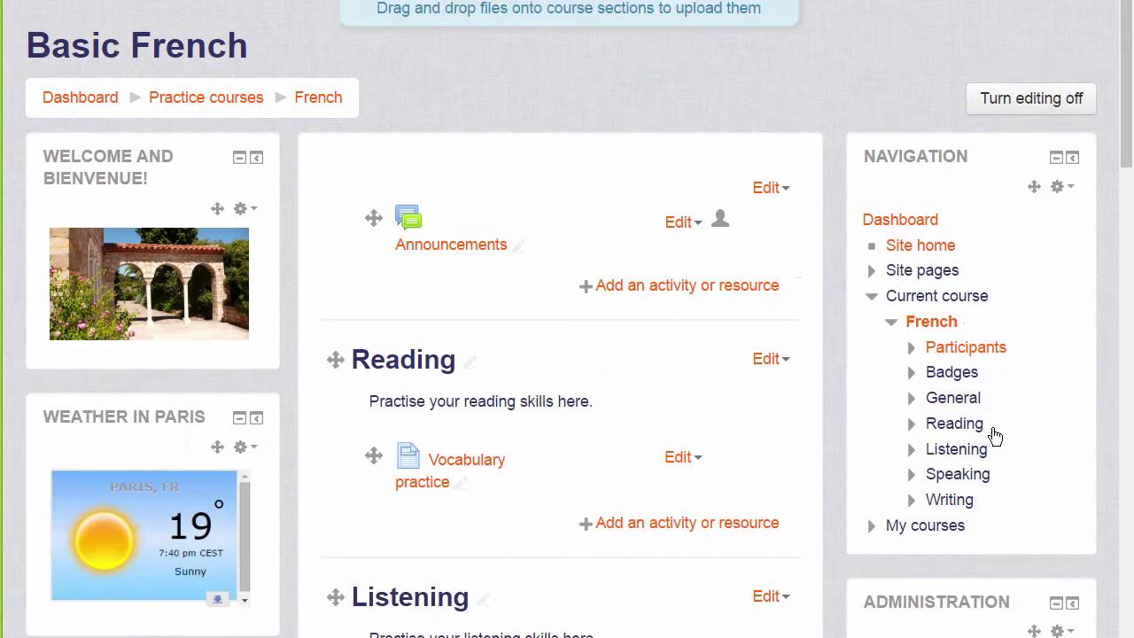
pyautogui.click(706, 297)
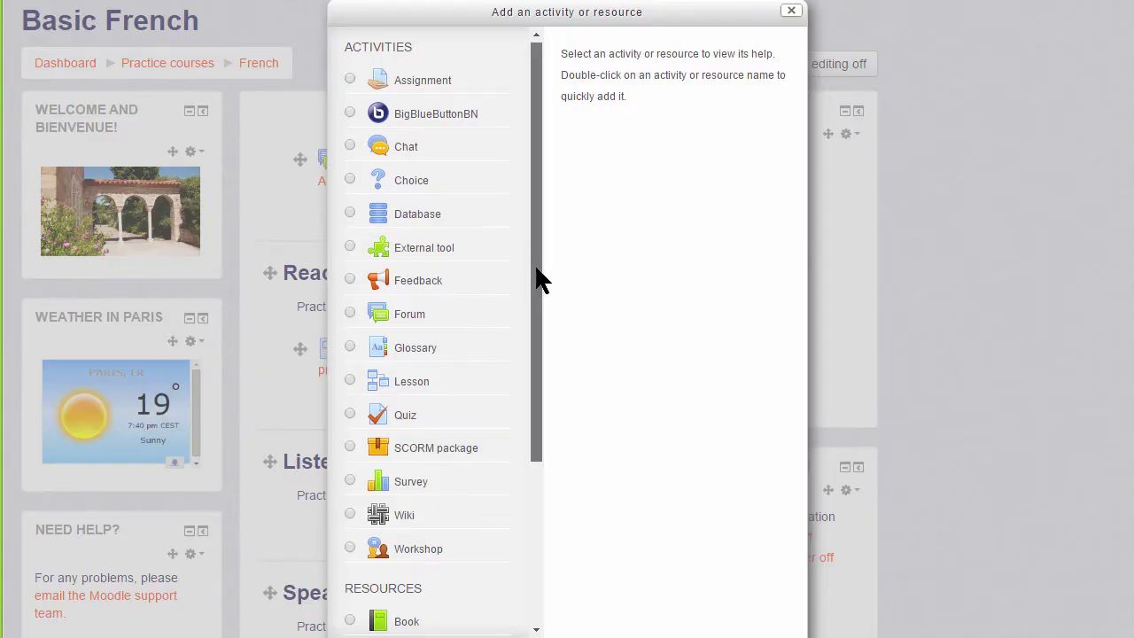
pyautogui.moveTo(534, 278); pyautogui.dragTo(505, 516)
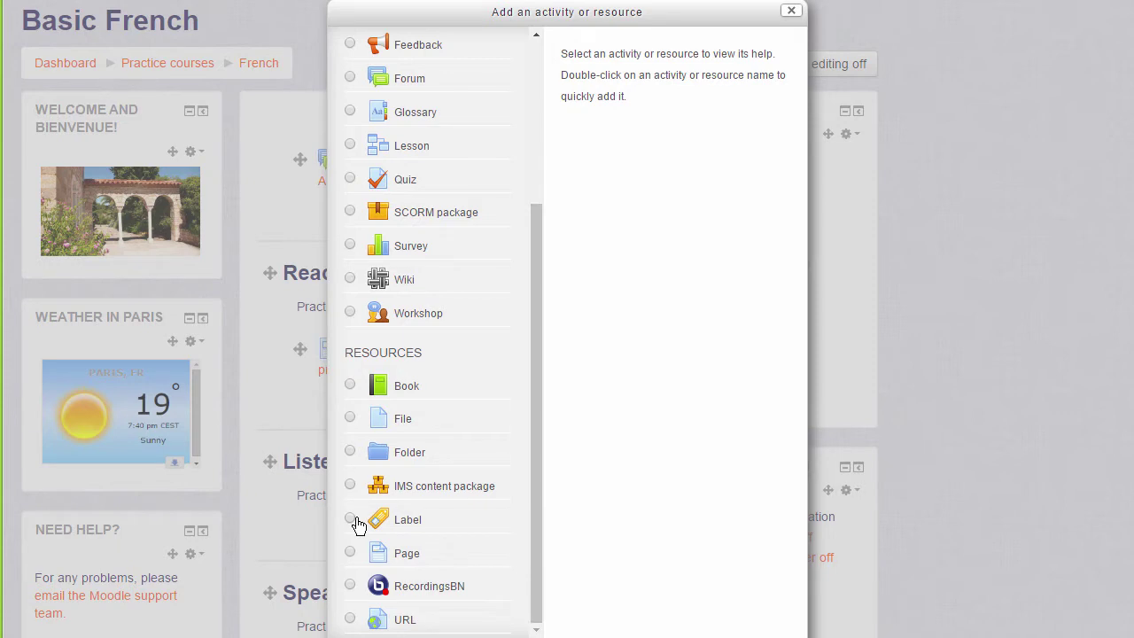
pyautogui.click(352, 521)
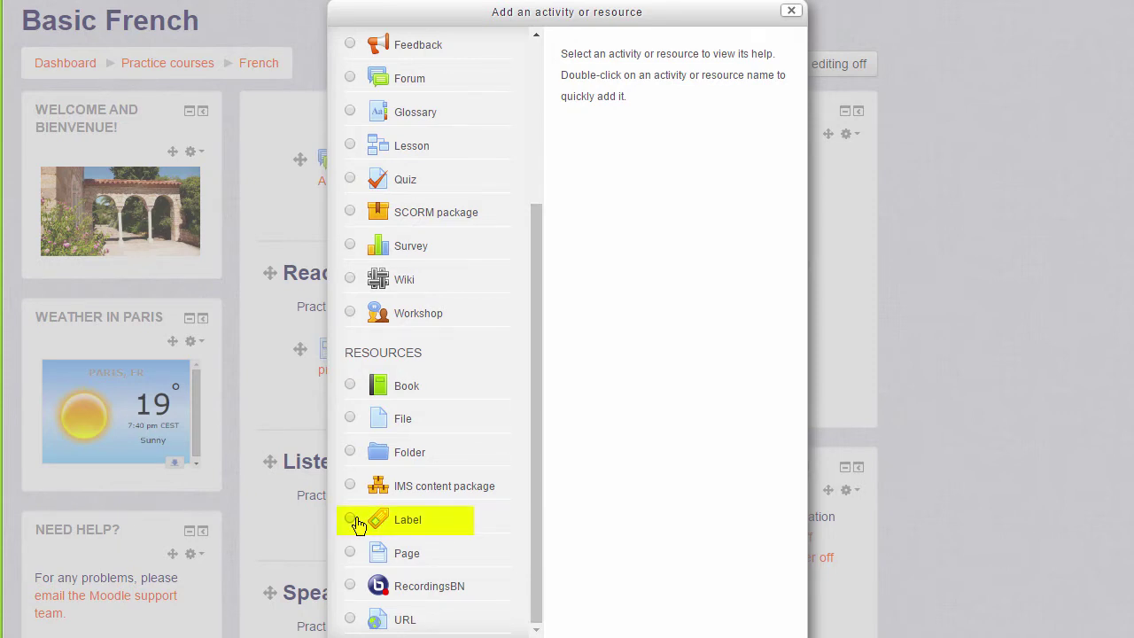
pyautogui.click(355, 521)
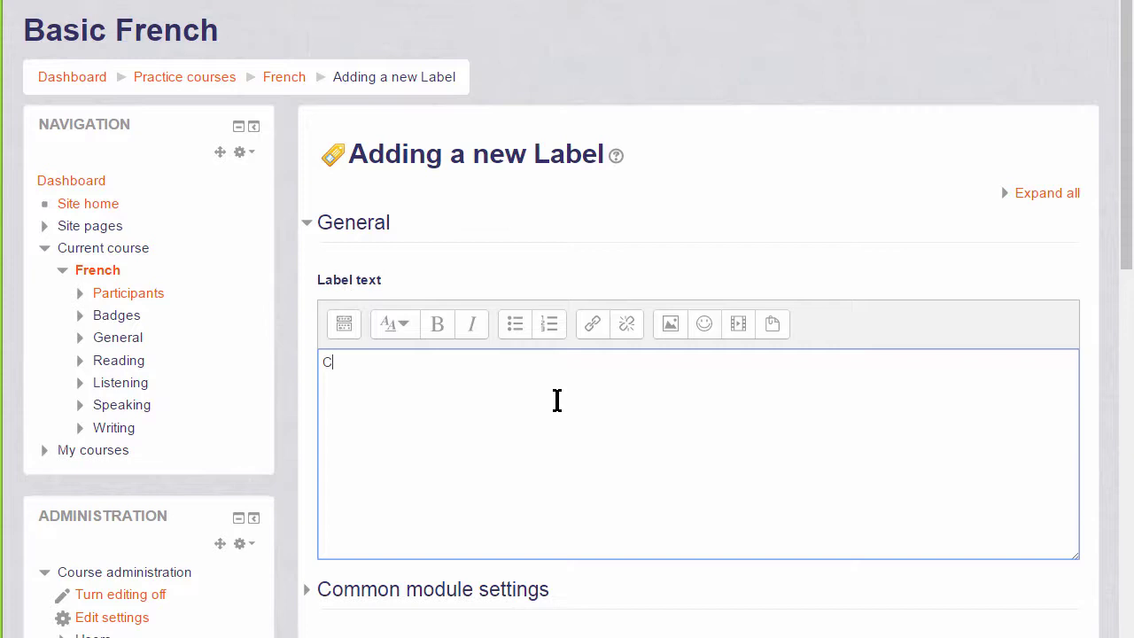
pyautogui.write('Listen to the course objectives here:')
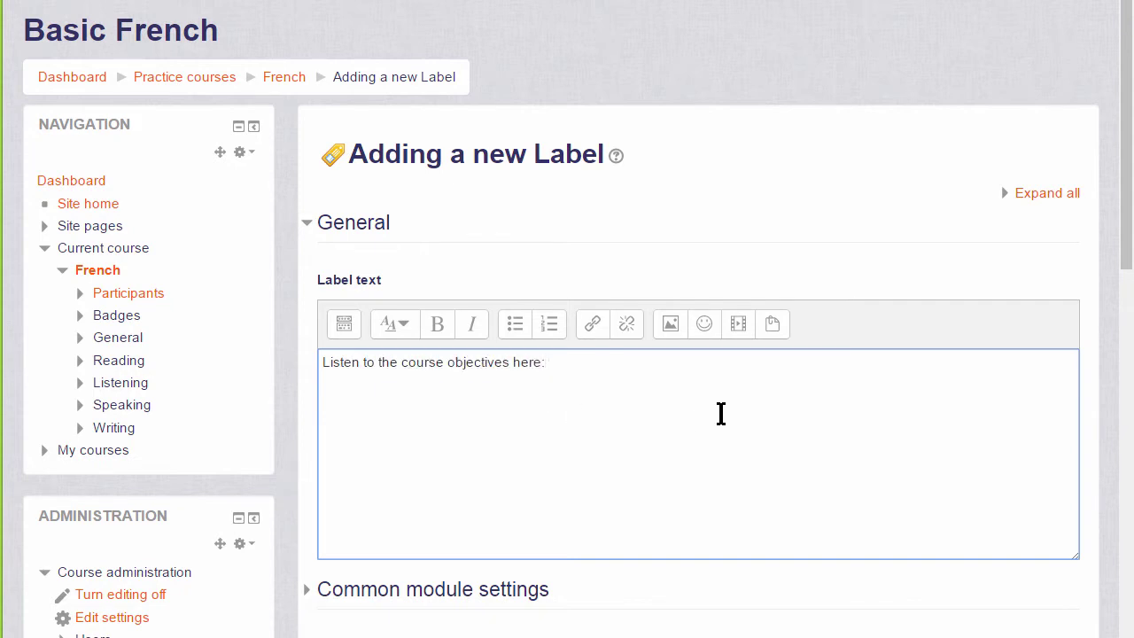
# Step: Upload the audio file CourseAims.mp3 from the computer and insert it as media after the label text
pyautogui.click(741, 328)
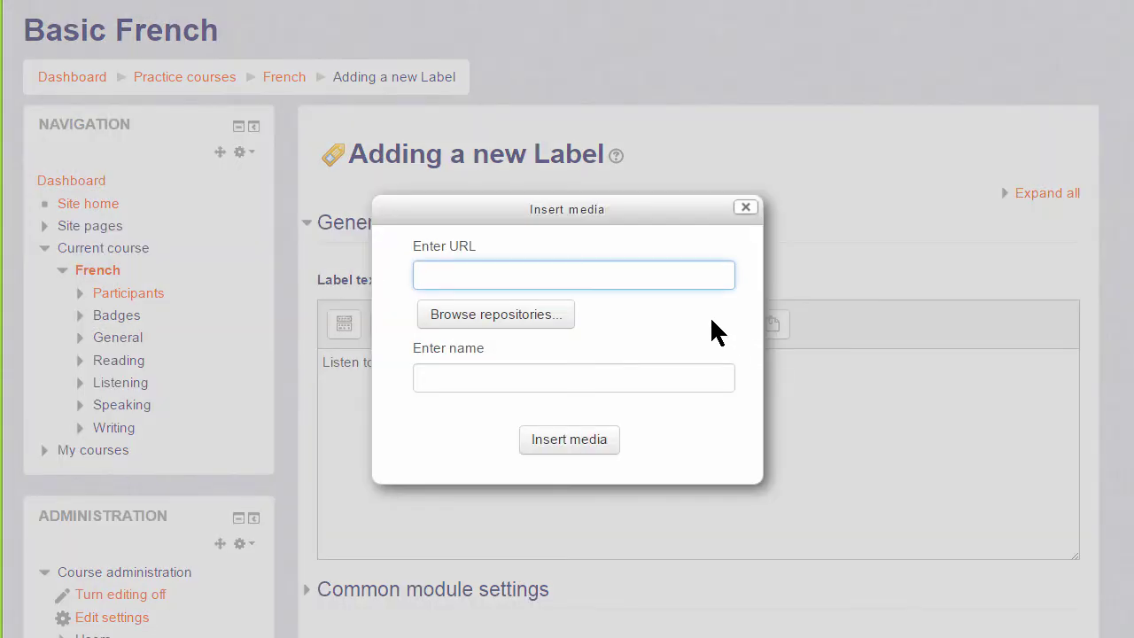
pyautogui.click(570, 321)
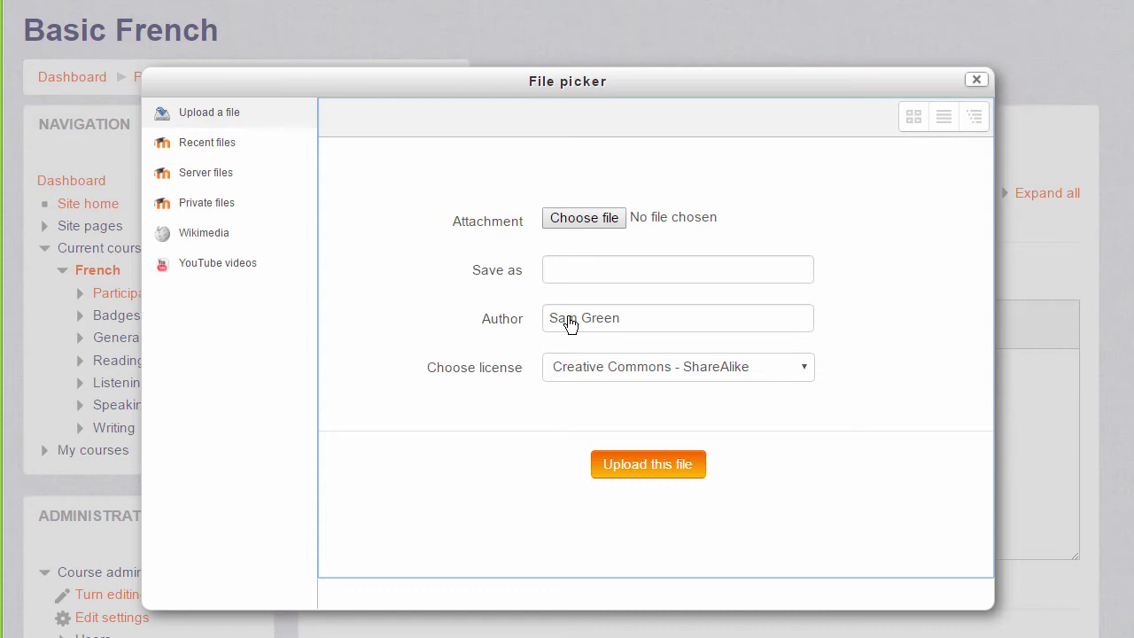
pyautogui.click(575, 219)
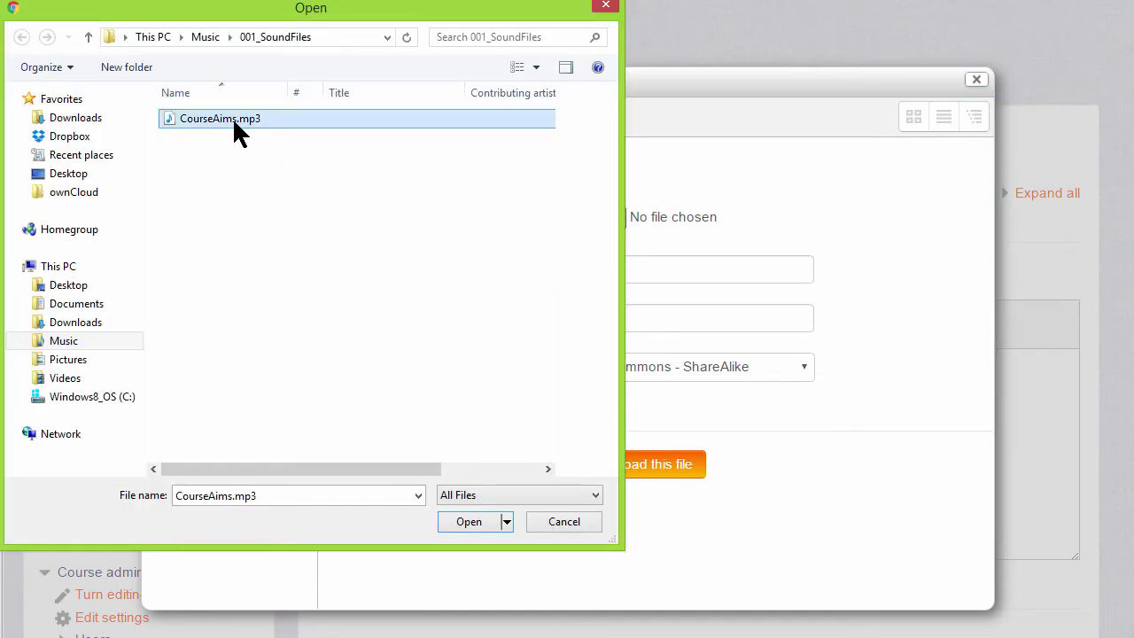
pyautogui.click(470, 520)
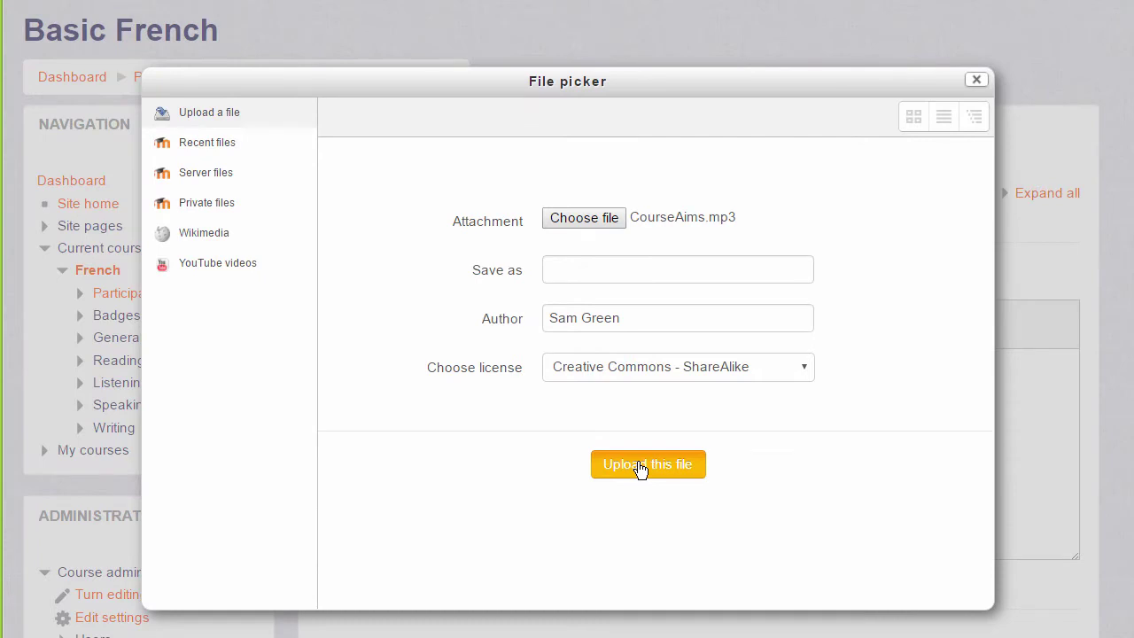
pyautogui.click(641, 467)
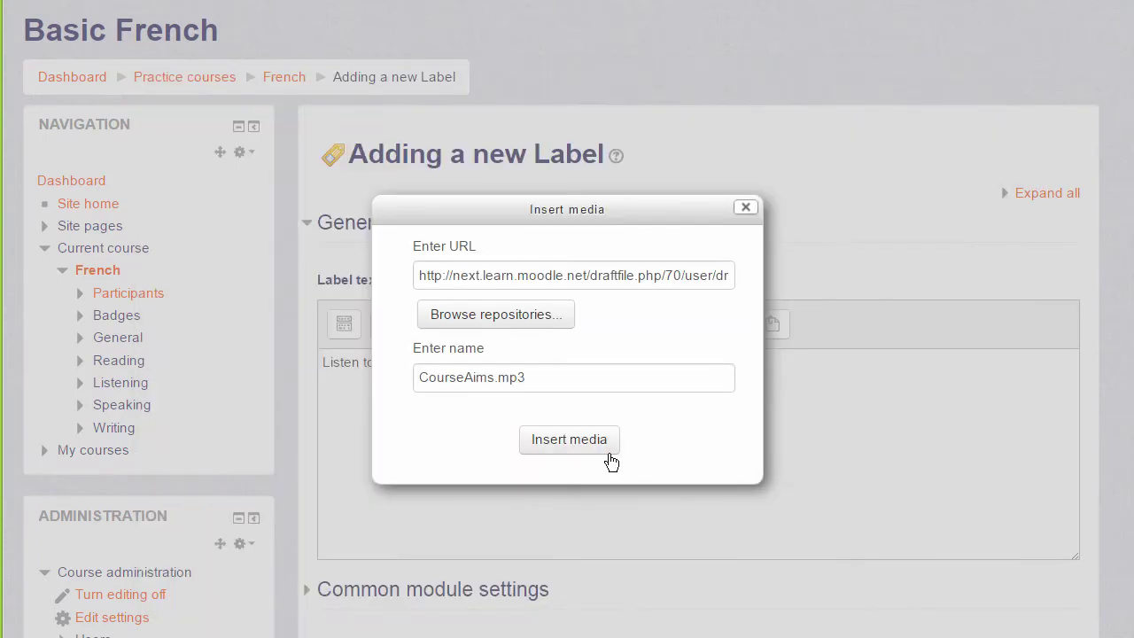
pyautogui.click(604, 450)
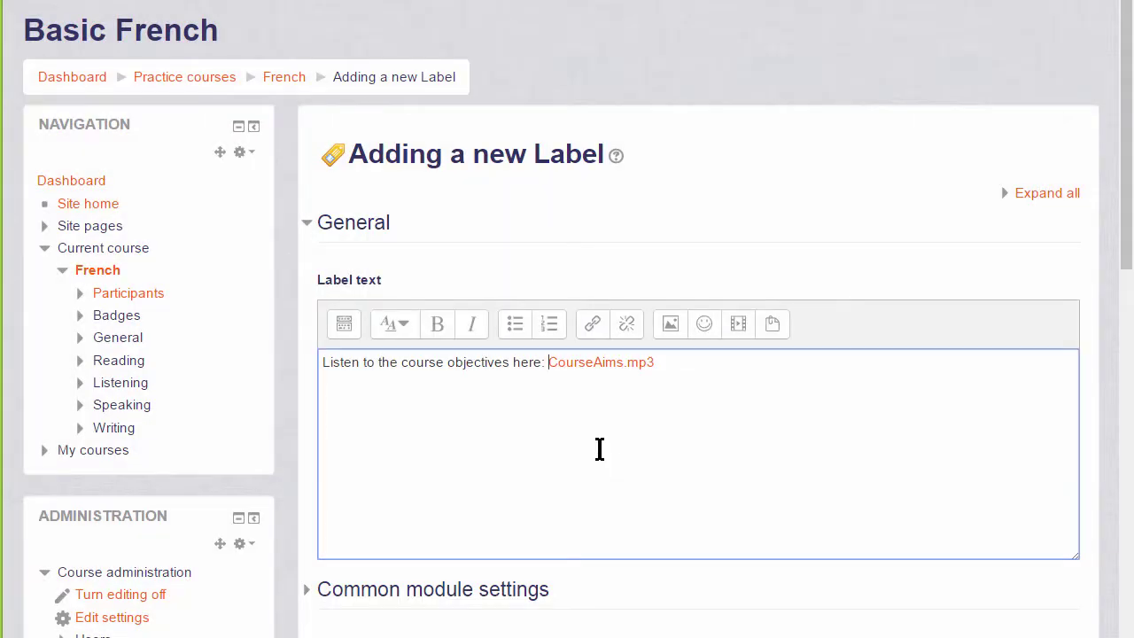
# Step: Save the audio label, return to the course, and turn editing off
pyautogui.click(549, 363)
pyautogui.scroll(-1, 603, 481)
pyautogui.scroll(-3, 603, 495)
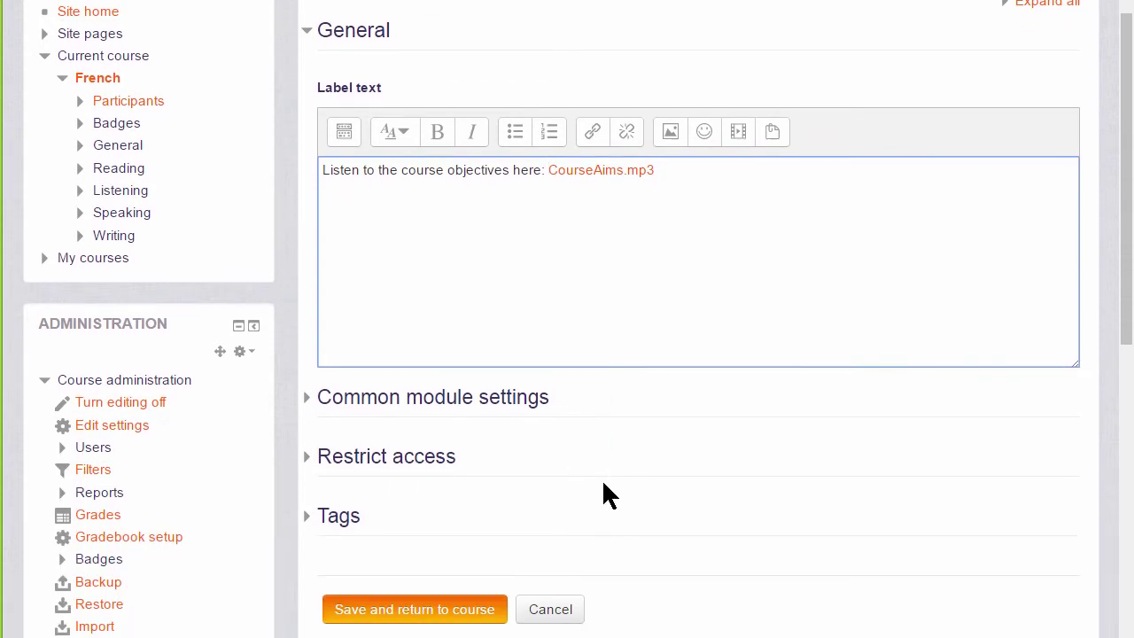
pyautogui.click(490, 450)
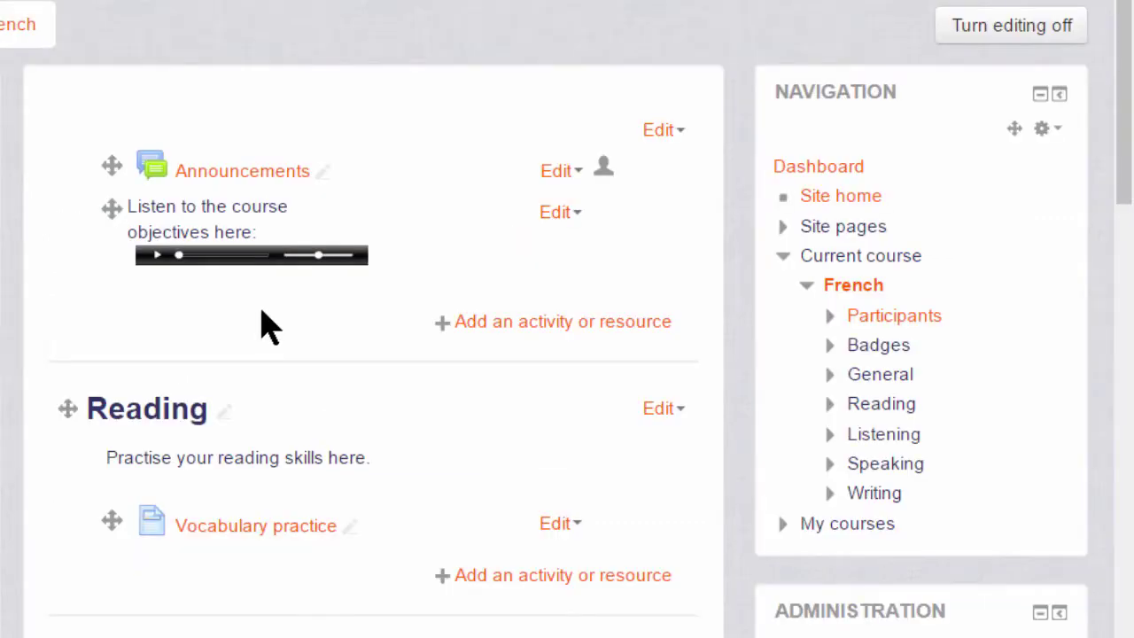
pyautogui.click(979, 40)
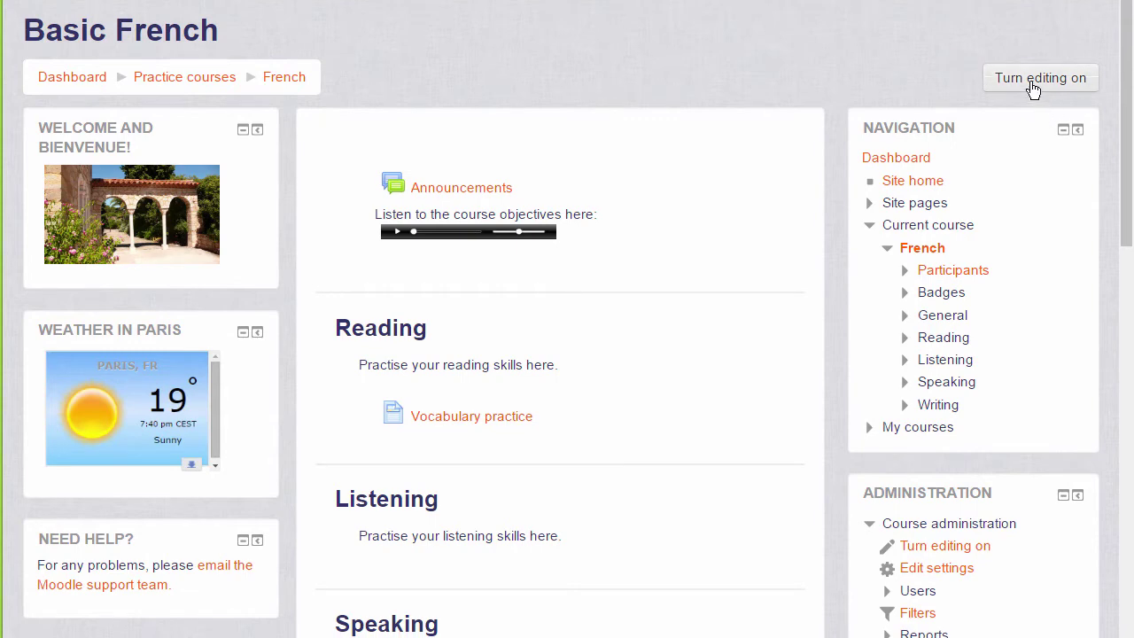
# Step: Turn course editing back on and start a new Label in the Listening section
pyautogui.click(1033, 87)
pyautogui.scroll(-5, 825, 408)
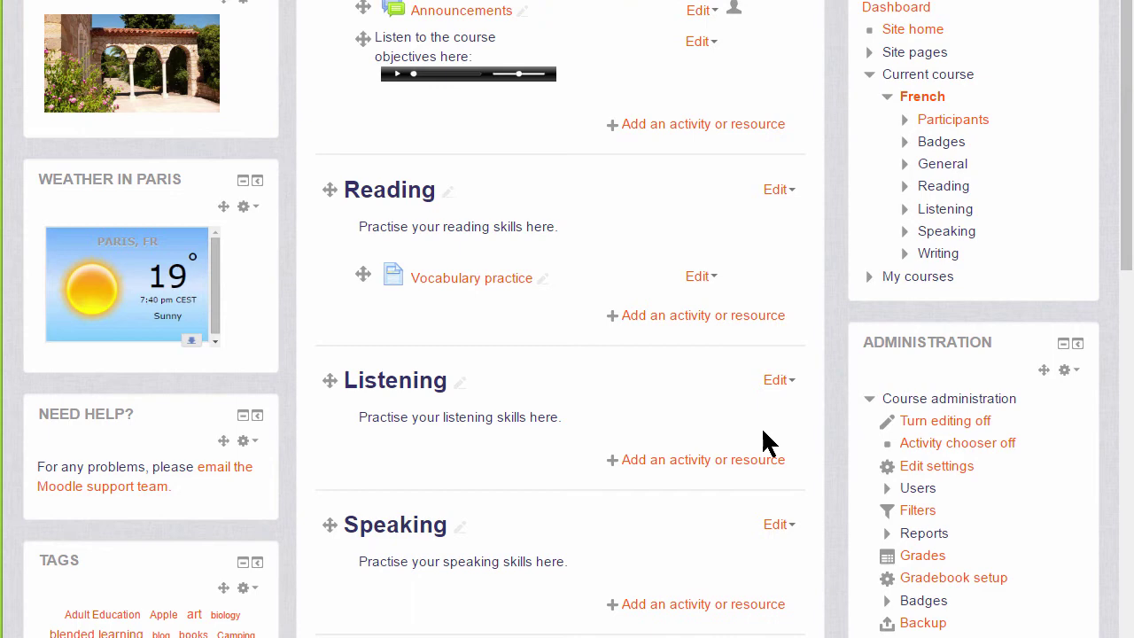
pyautogui.click(749, 463)
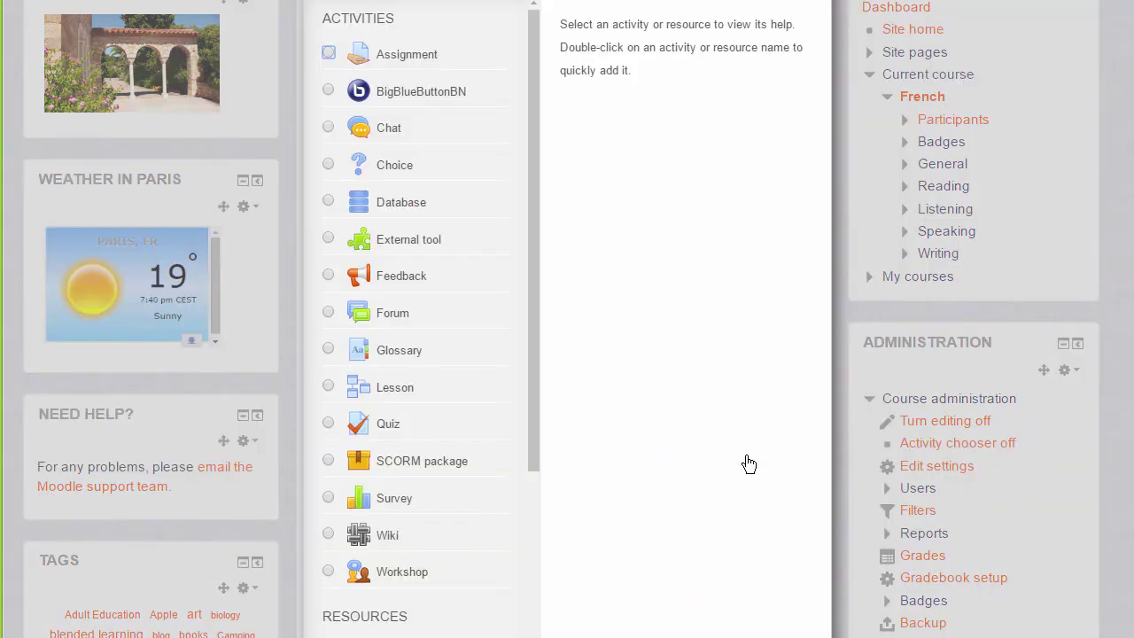
pyautogui.moveTo(529, 431); pyautogui.dragTo(518, 611)
pyautogui.click(439, 542)
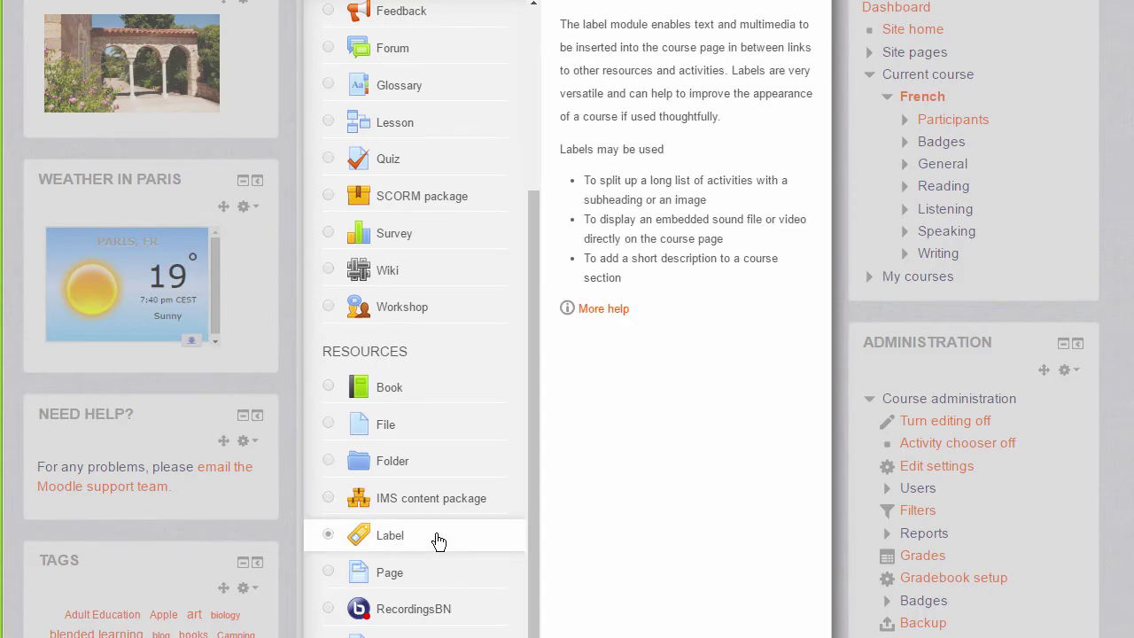
pyautogui.doubleClick(438, 542)
# Step: Search the YouTube videos repository for "French alphabet rap", sorted by relevance, as media for the Listening label
pyautogui.click(740, 333)
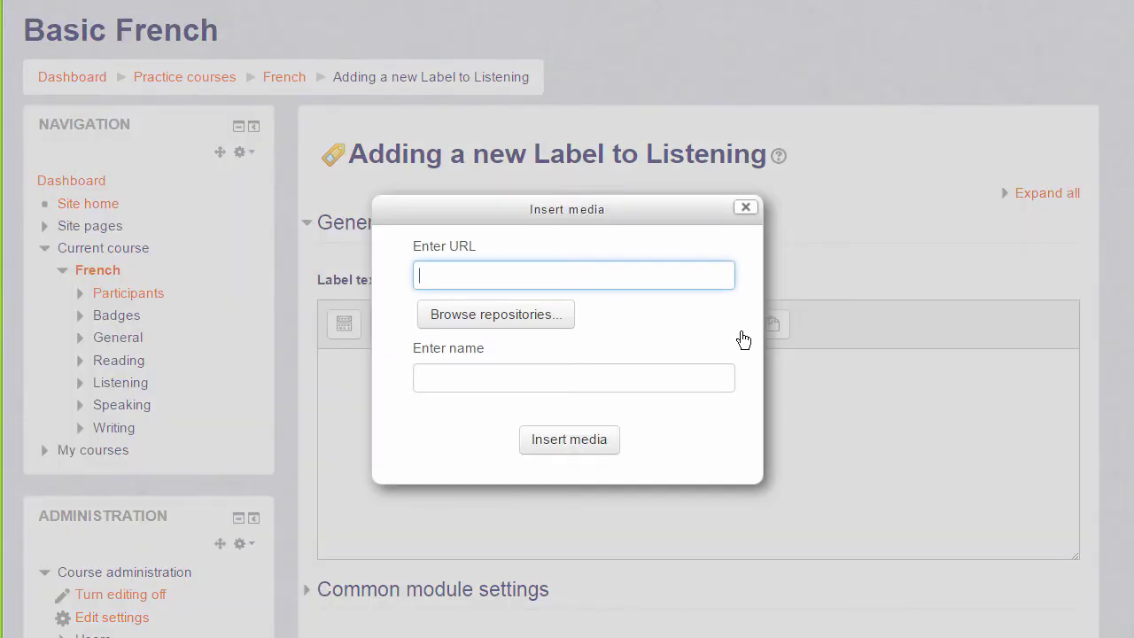
pyautogui.click(553, 316)
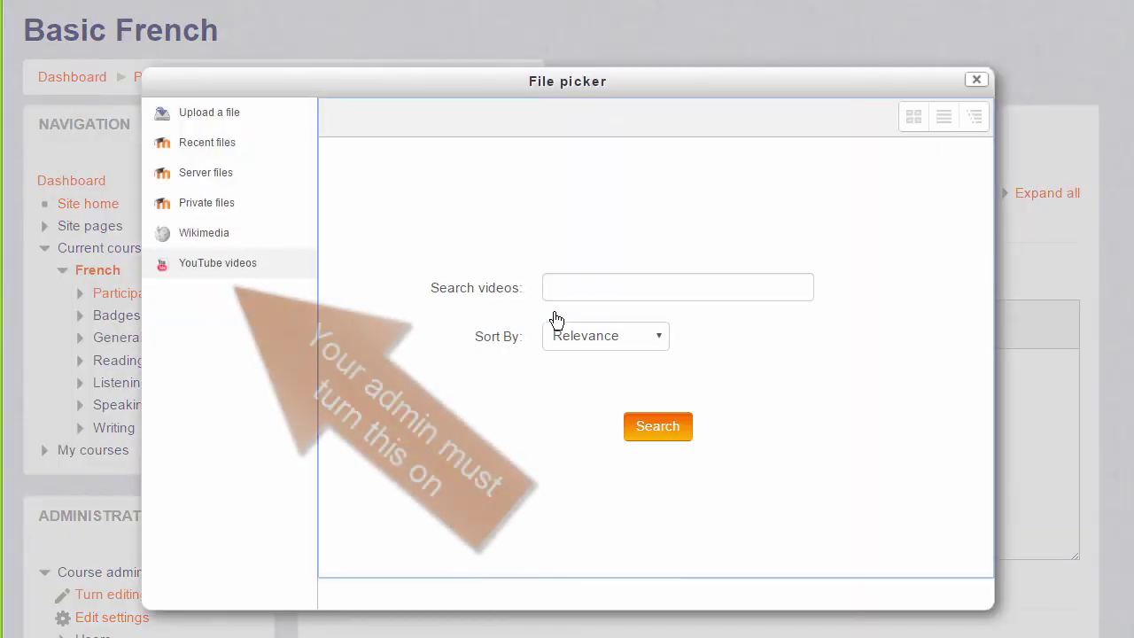
pyautogui.click(241, 266)
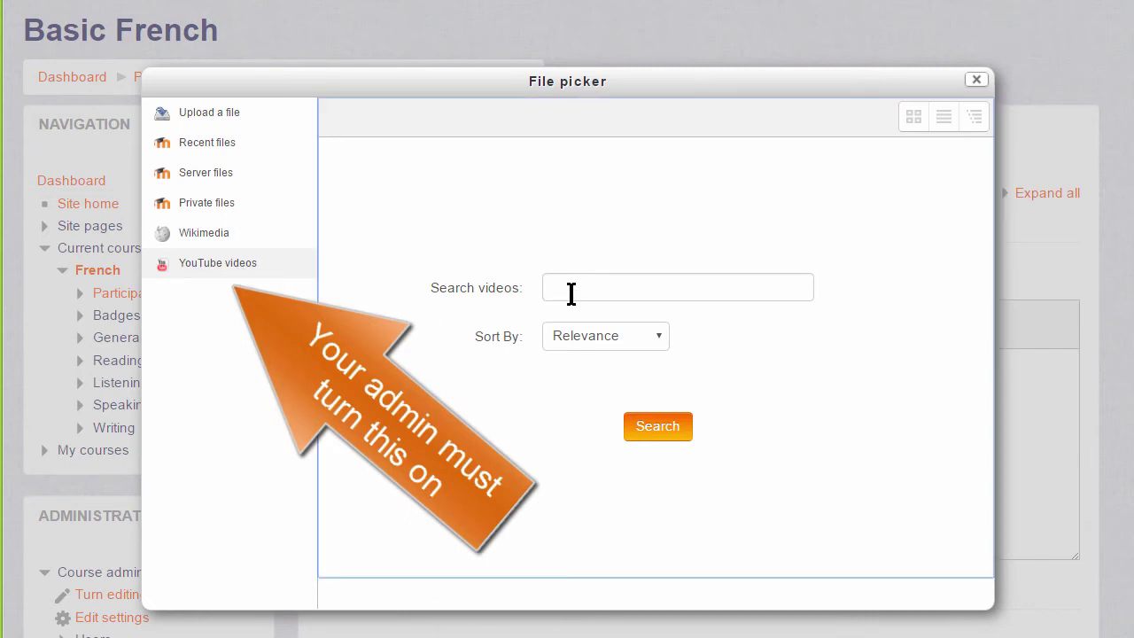
pyautogui.click(656, 345)
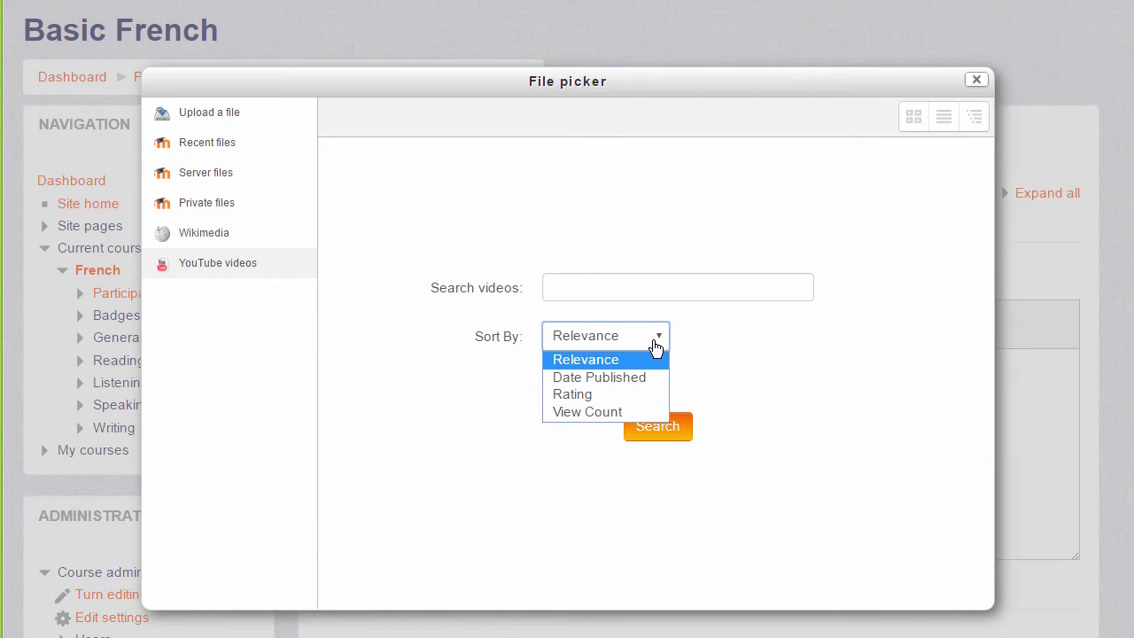
pyautogui.click(656, 346)
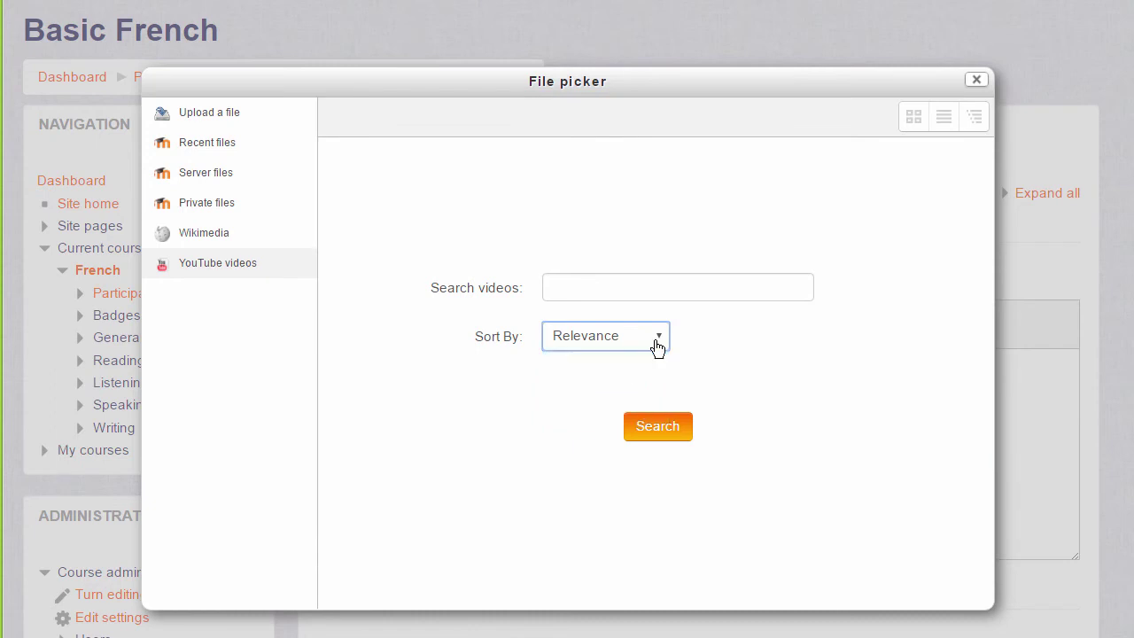
pyautogui.click(662, 287)
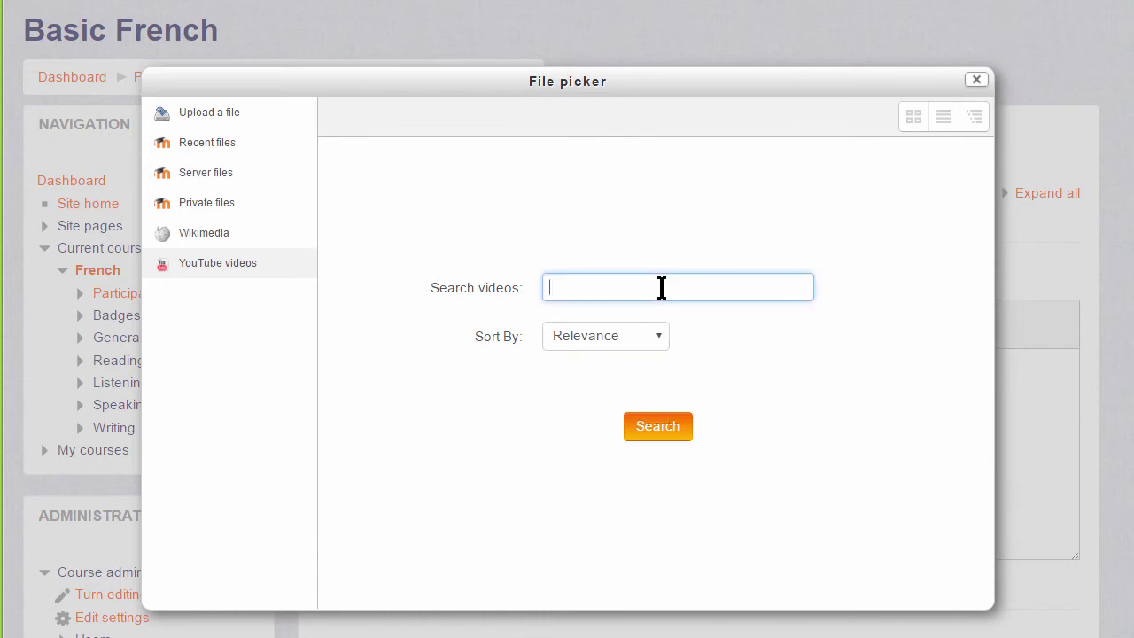
pyautogui.write('French')
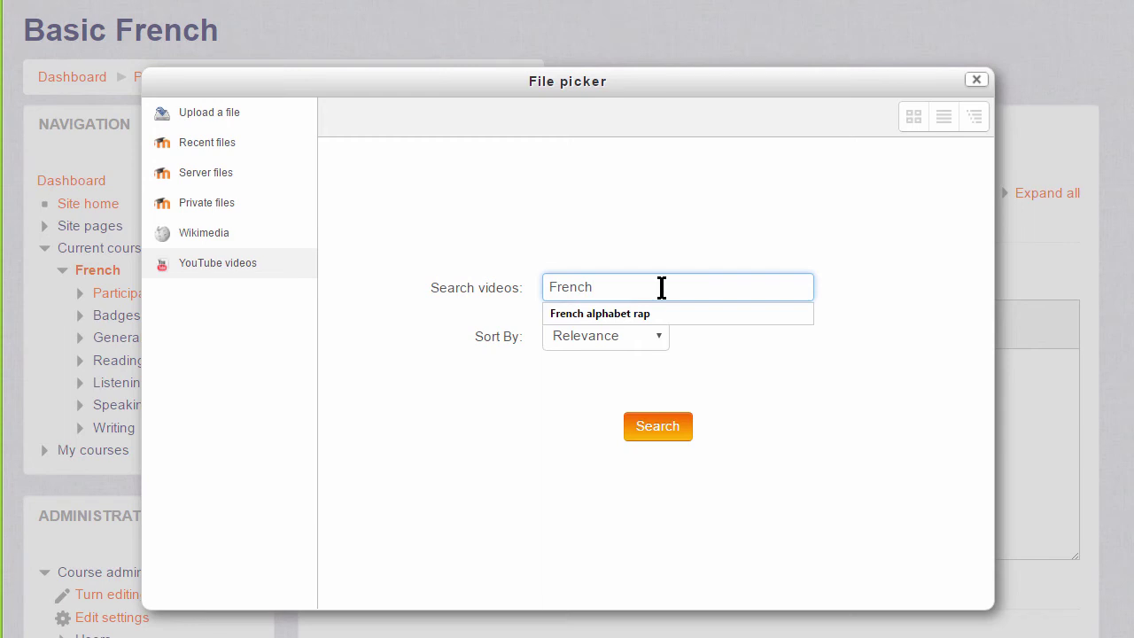
pyautogui.click(655, 306)
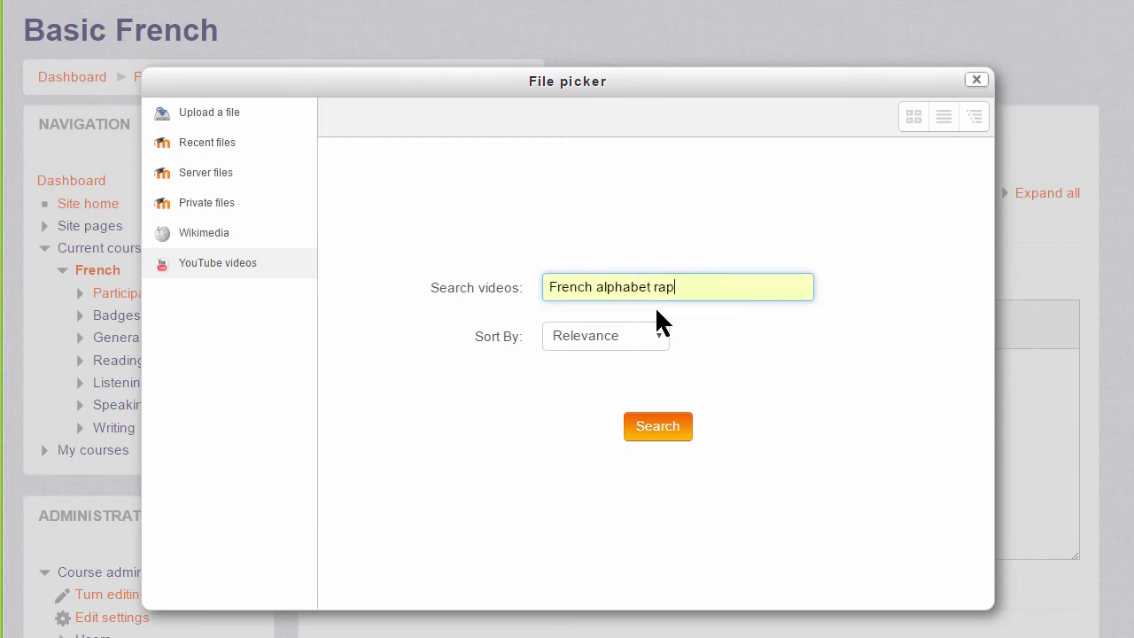
pyautogui.click(653, 429)
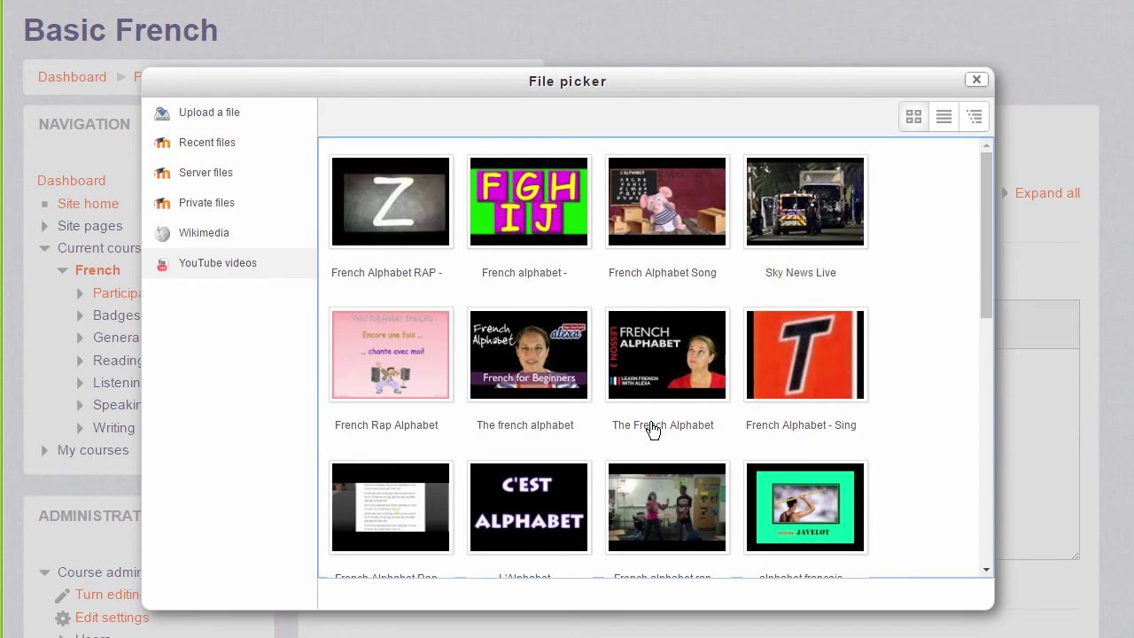
# Step: Insert the video "French Alphabet RAP - Sing In French!" into the label, then save and return to the course
pyautogui.click(427, 227)
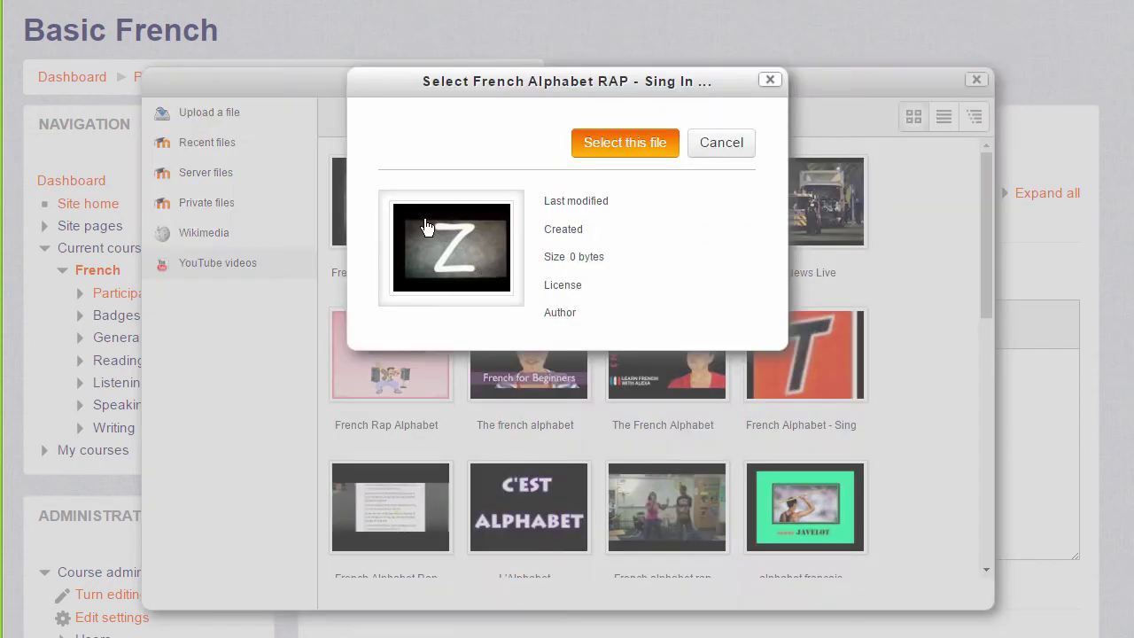
pyautogui.click(627, 144)
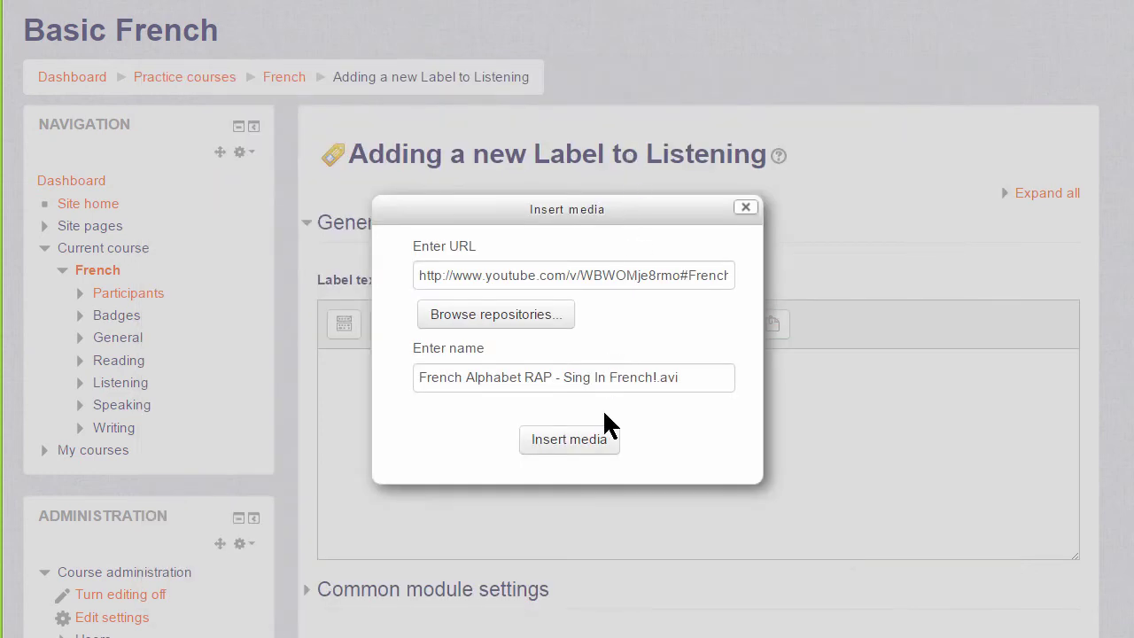
pyautogui.click(588, 454)
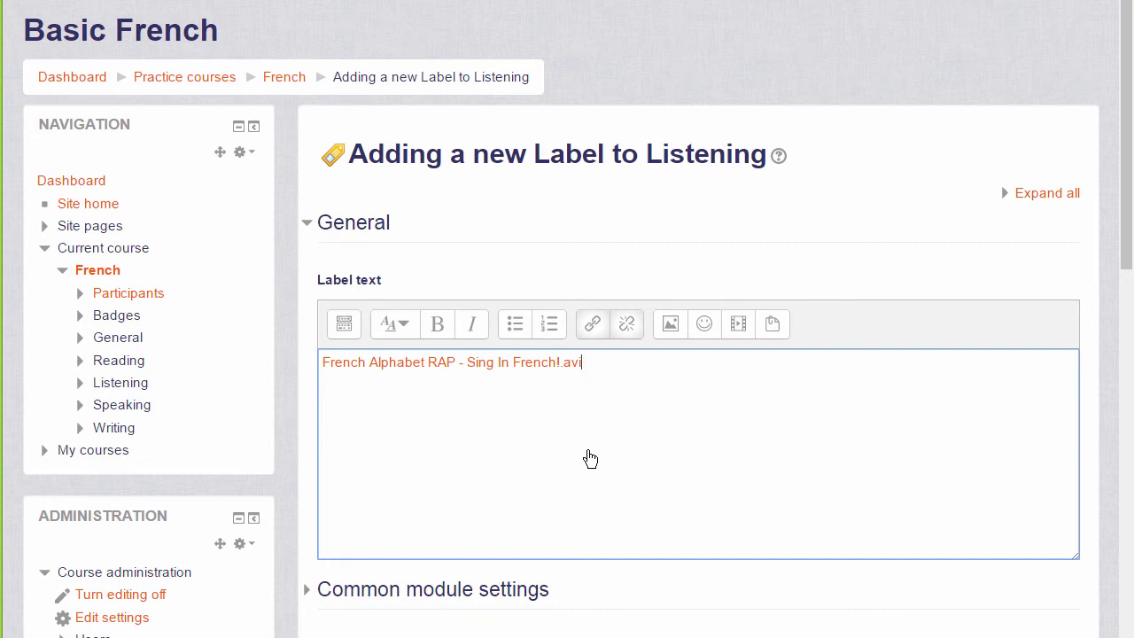
pyautogui.scroll(-4, 587, 452)
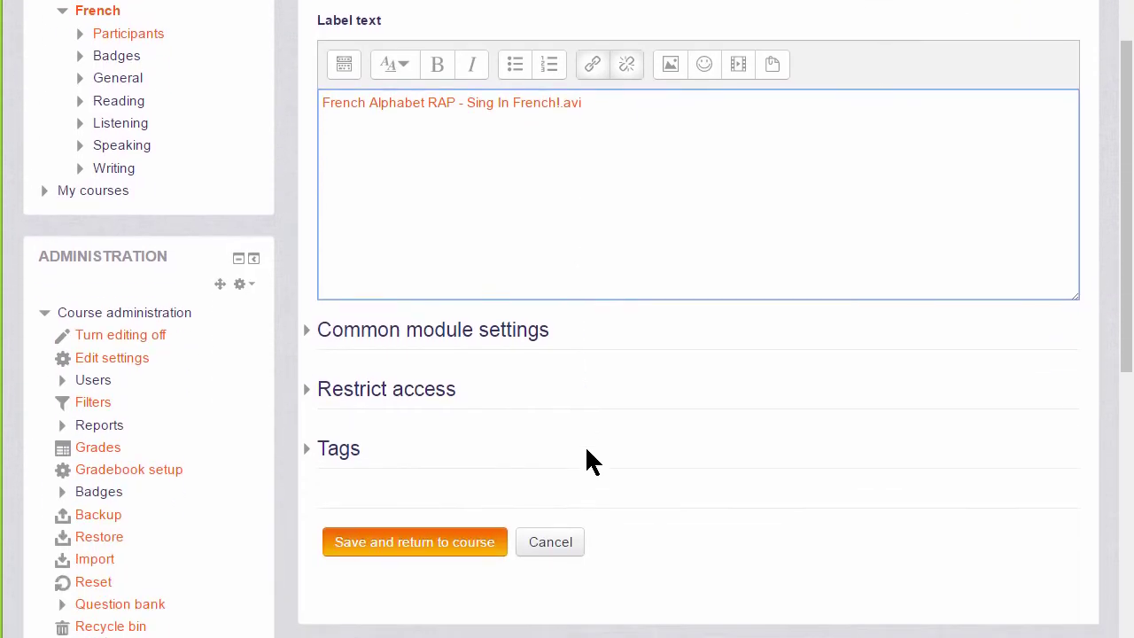
pyautogui.click(492, 463)
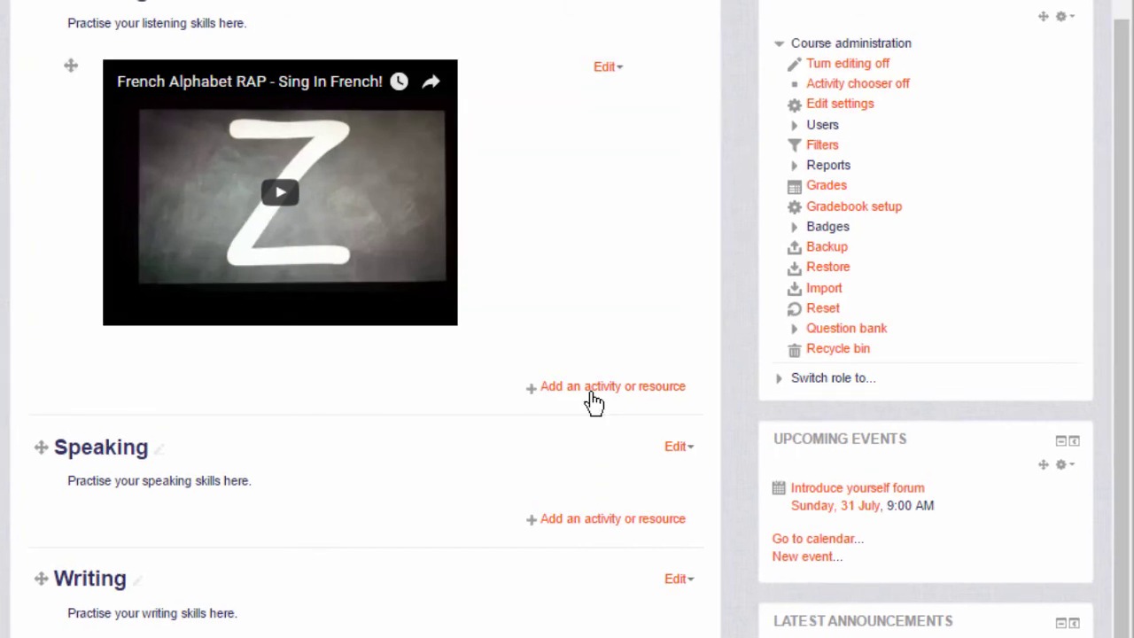
# Step: Start another new Label in the Listening section, below the French alphabet video
pyautogui.click(587, 387)
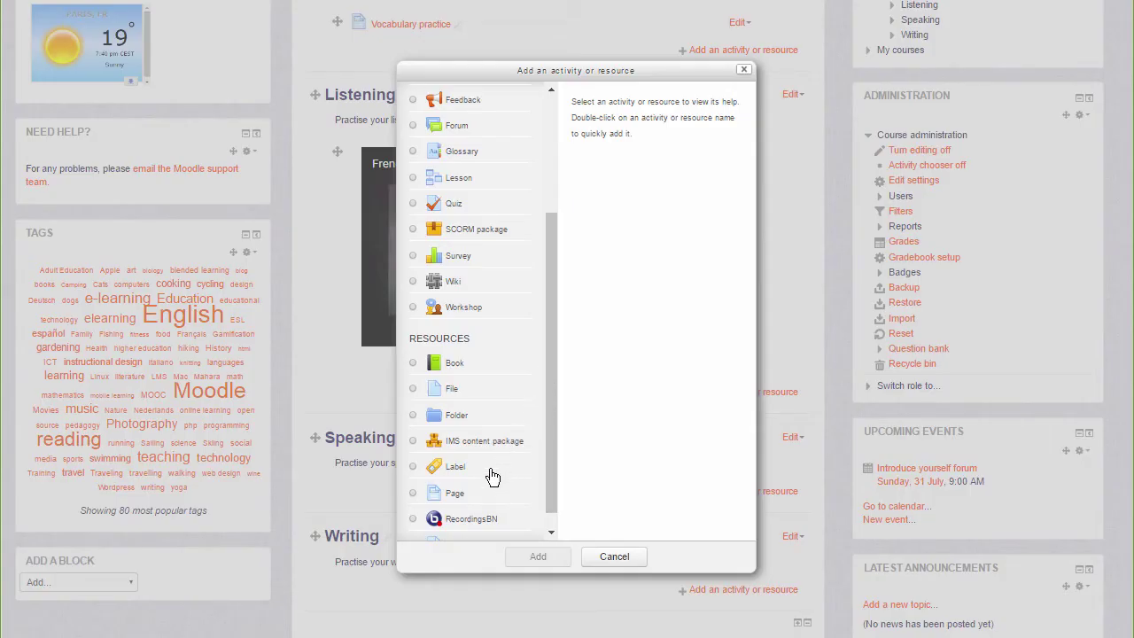
pyautogui.click(491, 476)
pyautogui.doubleClick(491, 476)
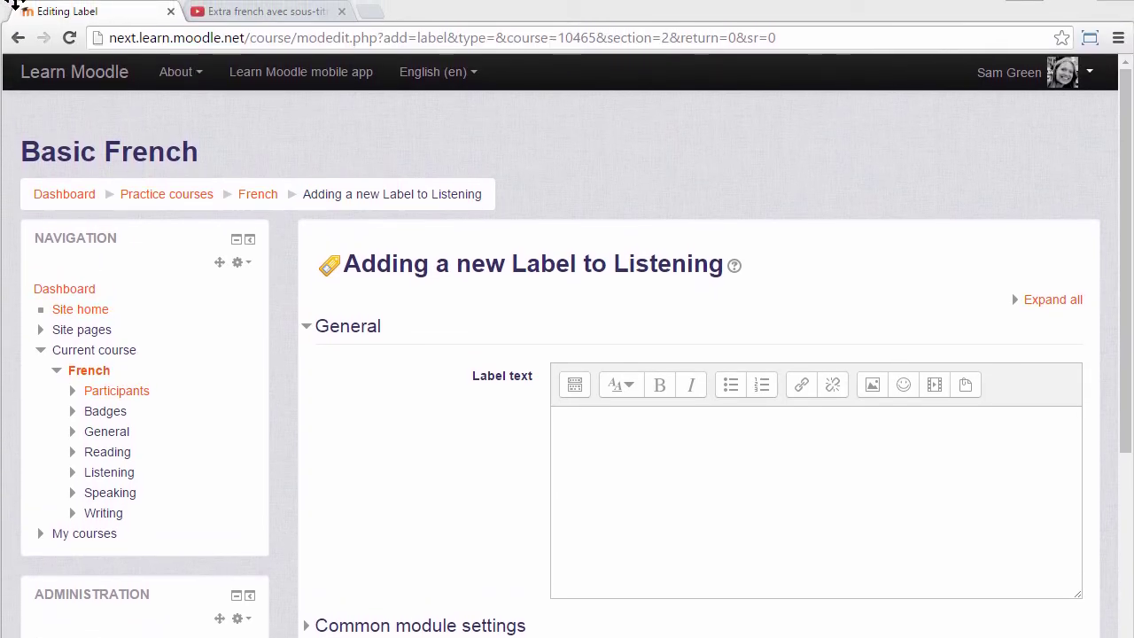
# Step: Copy the web address of the YouTube video "Extra french avec sous-titres- Episode 1" and paste it into the new label's text
pyautogui.click(232, 14)
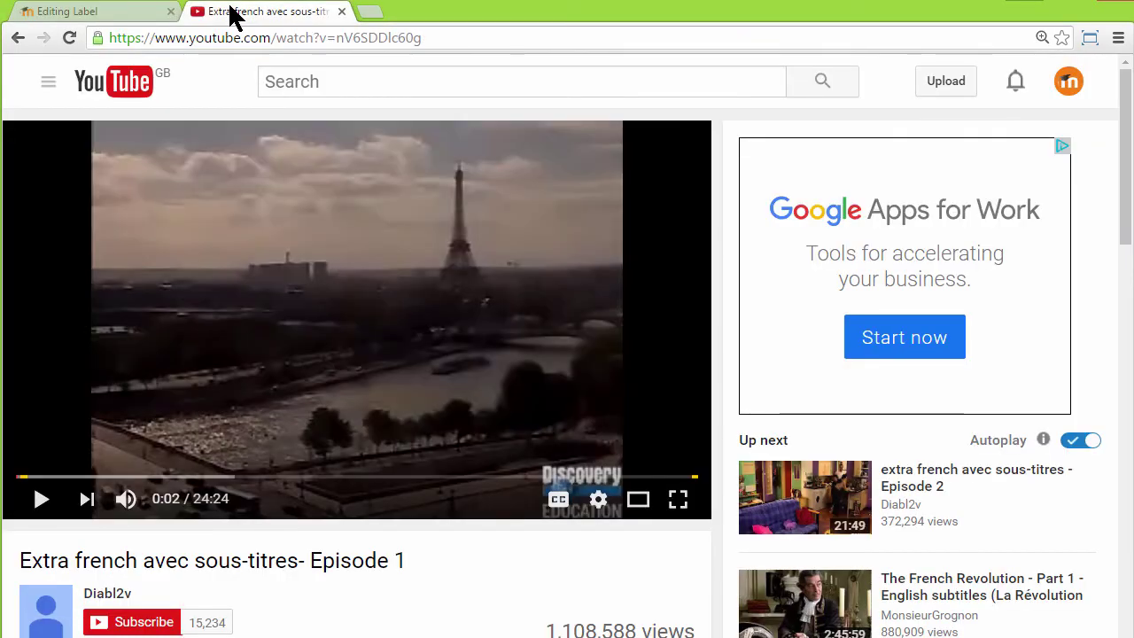
pyautogui.click(450, 48)
pyautogui.hotkey('ctrl', 'c')
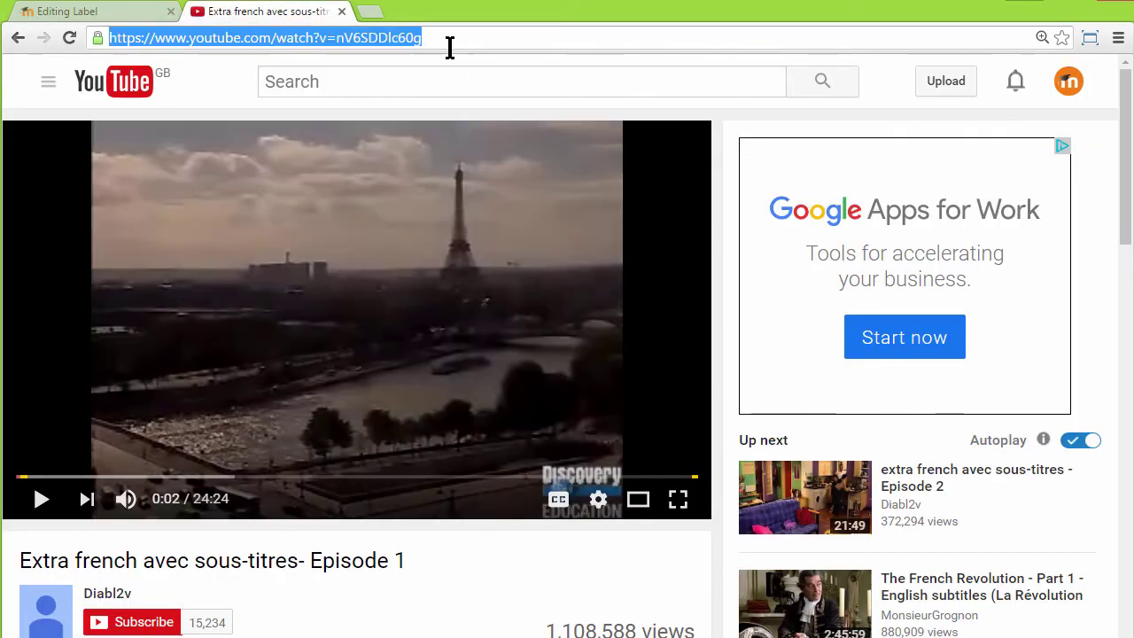
pyautogui.click(113, 12)
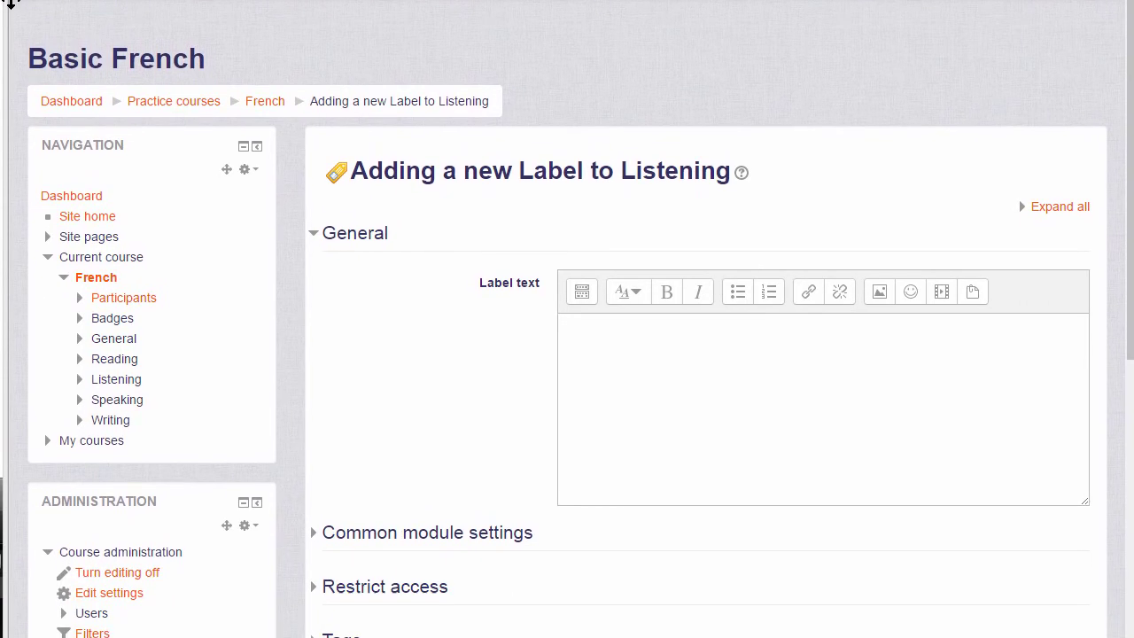
pyautogui.click(609, 327)
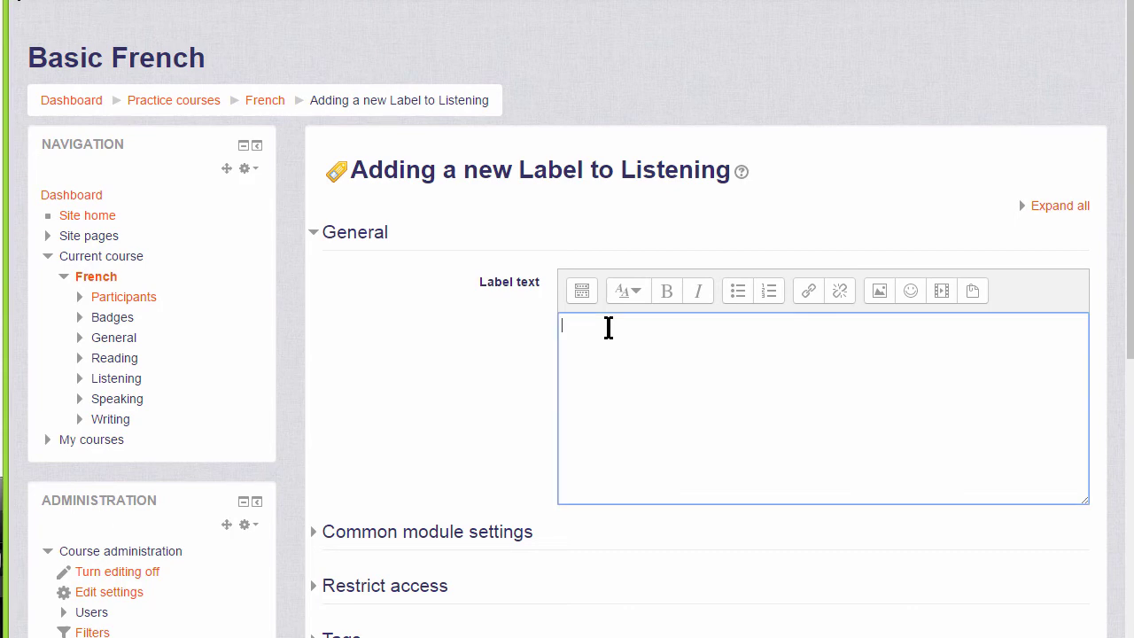
pyautogui.hotkey('ctrl', 'v')
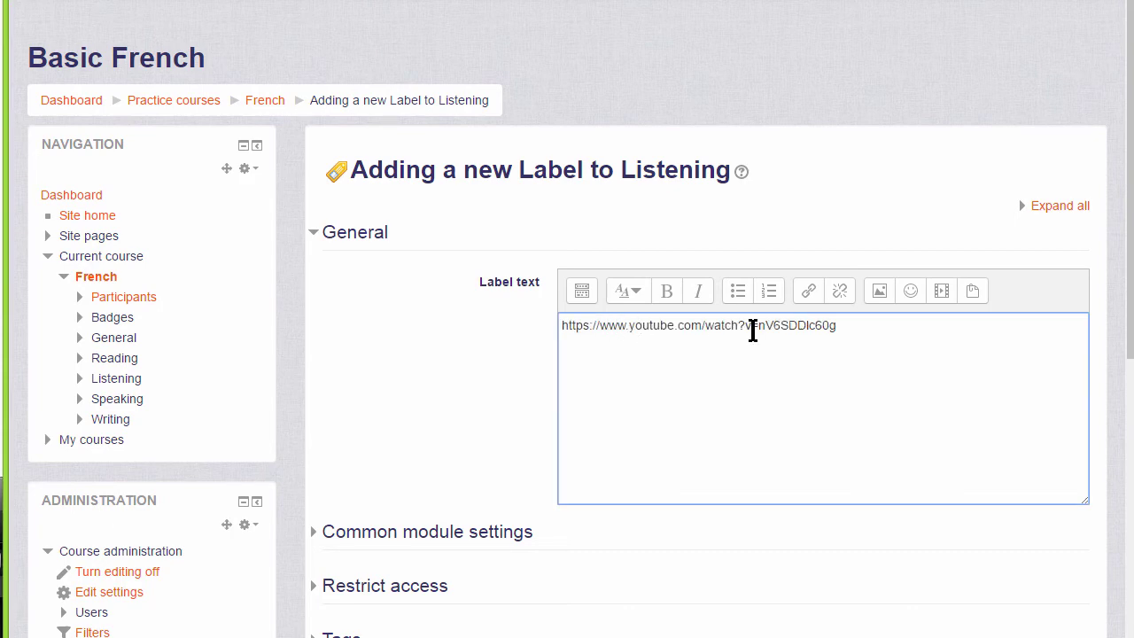
# Step: Turn the pasted YouTube address in the label text into a link to that same address, then save and return to the course
pyautogui.moveTo(835, 326); pyautogui.dragTo(560, 325)
pyautogui.hotkey('ctrl', 'c')
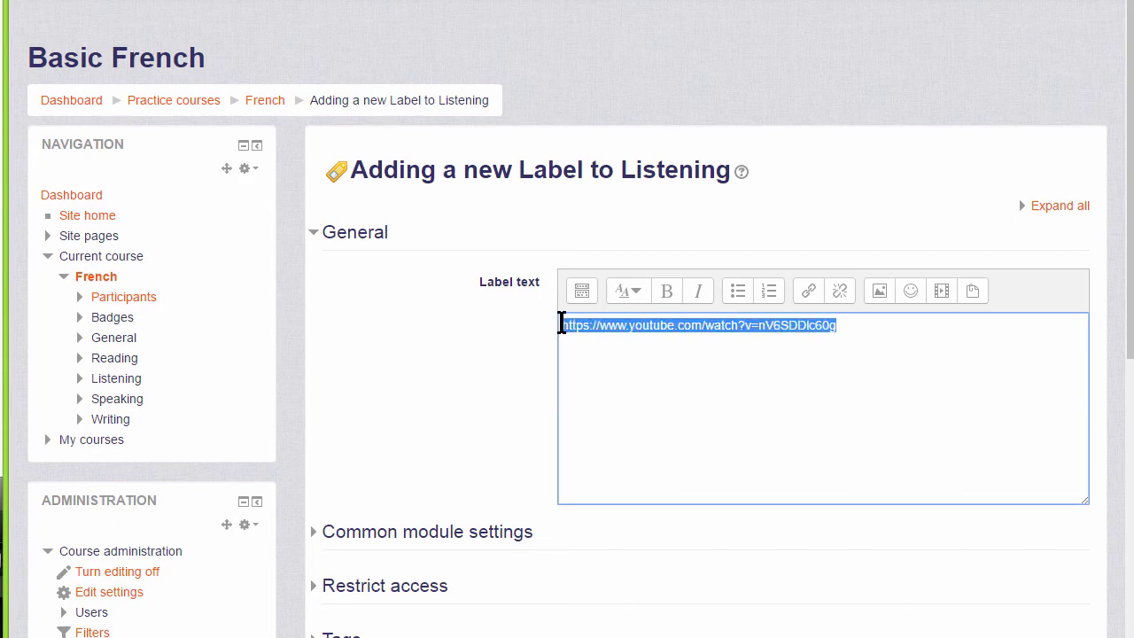
pyautogui.click(806, 293)
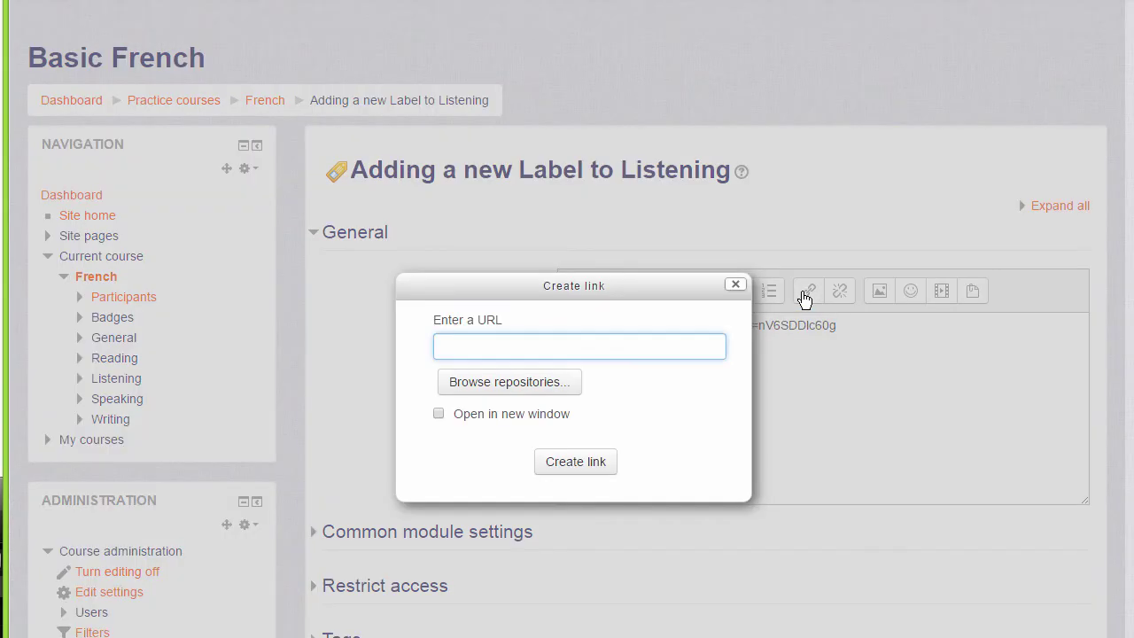
pyautogui.hotkey('ctrl', 'v')
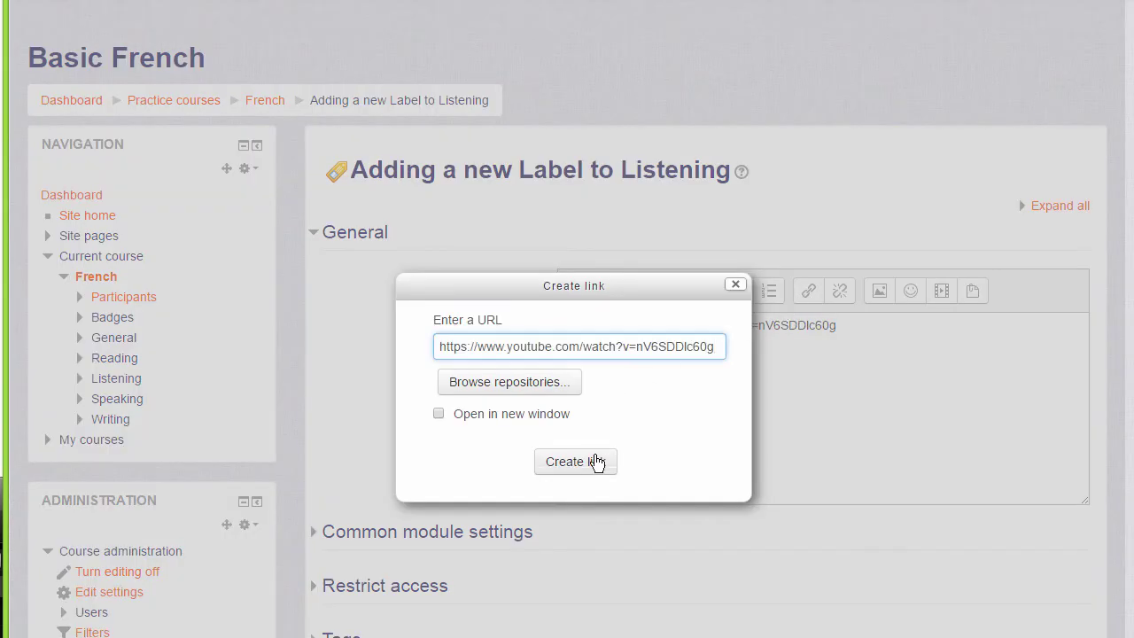
pyautogui.click(595, 461)
pyautogui.click(595, 455)
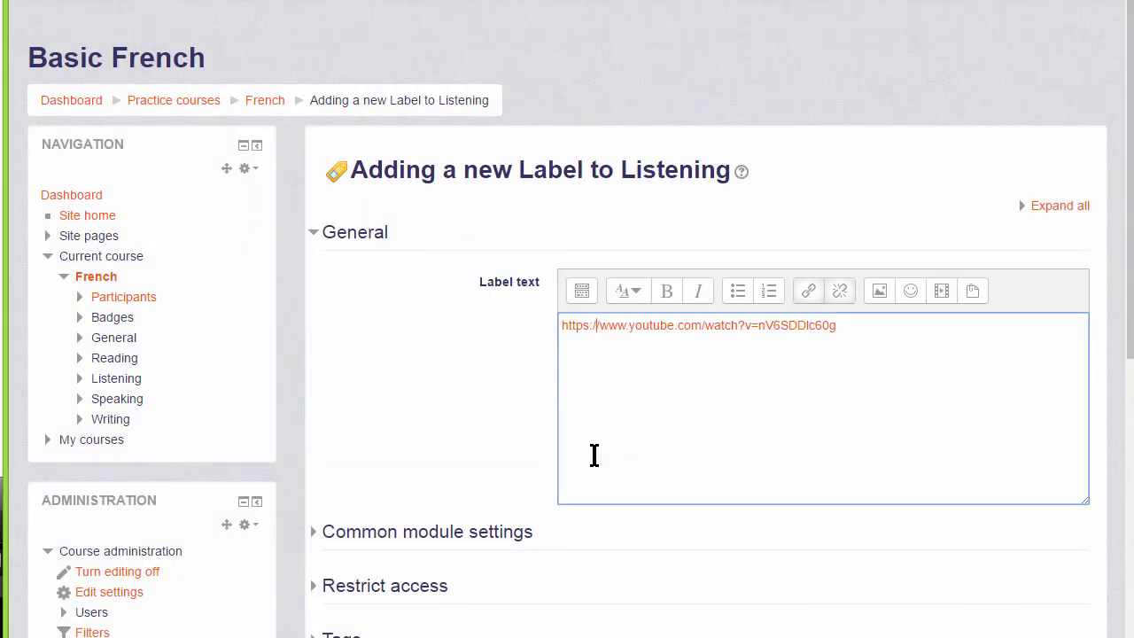
pyautogui.scroll(-3, 594, 455)
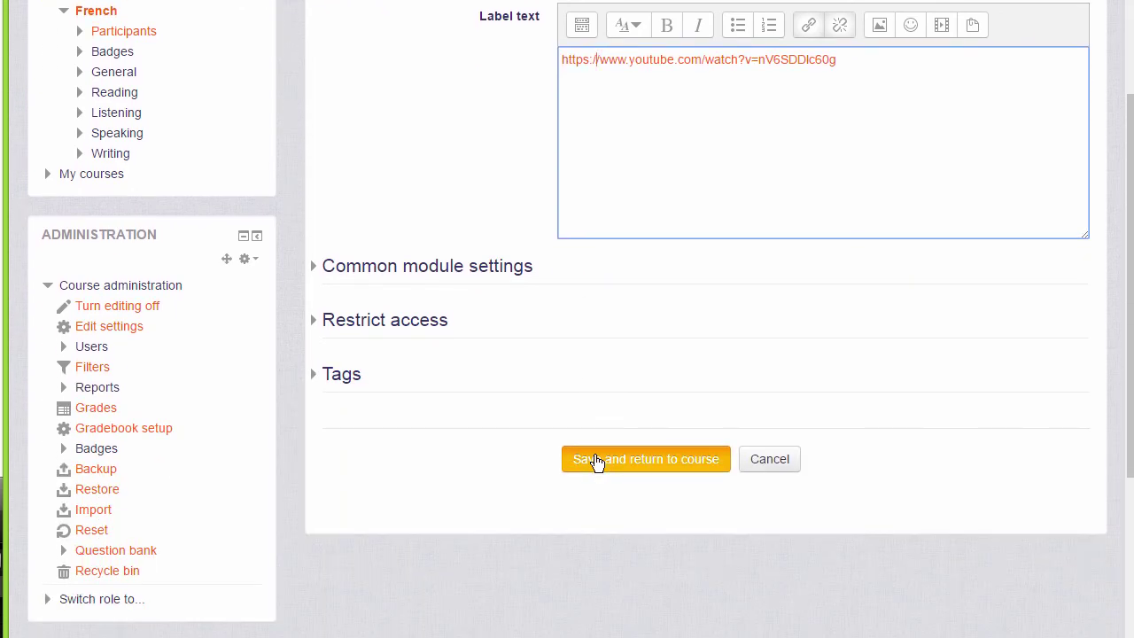
pyautogui.click(598, 462)
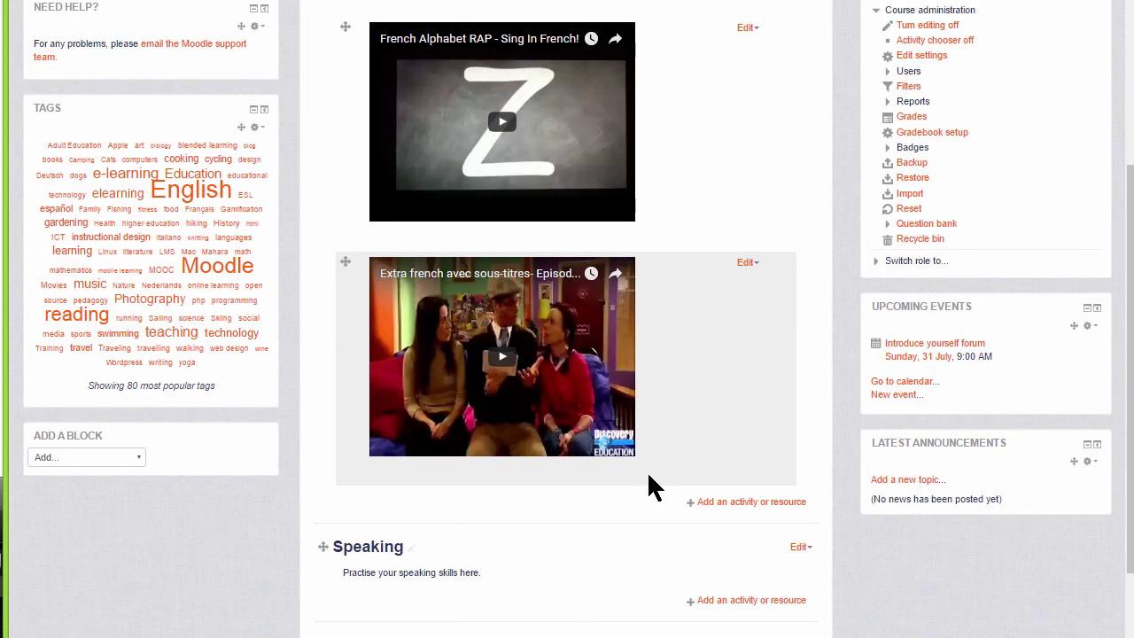